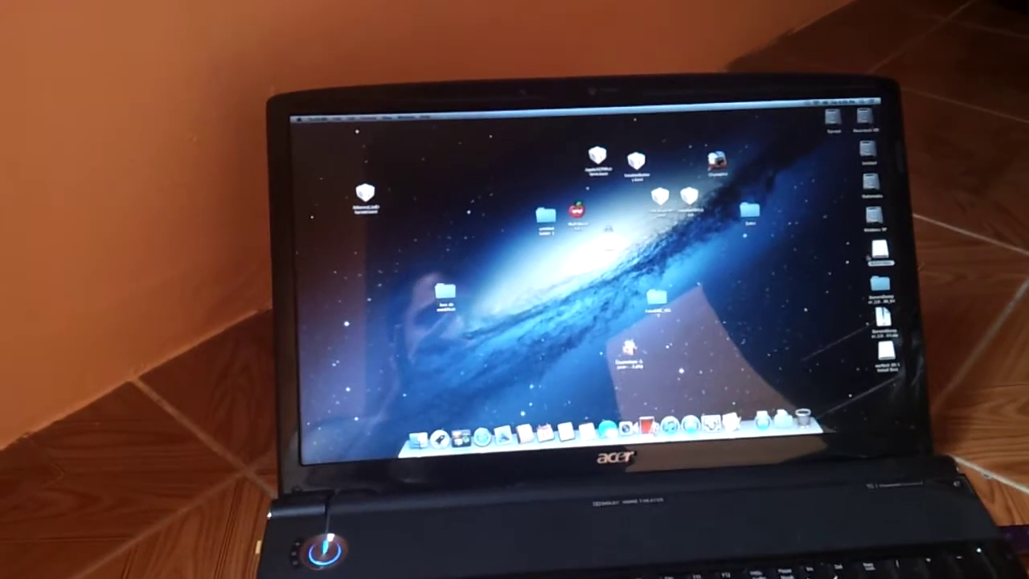
Step: Browse into a desktop folder and its subfolder, then close the folder window
double_click(441, 295)
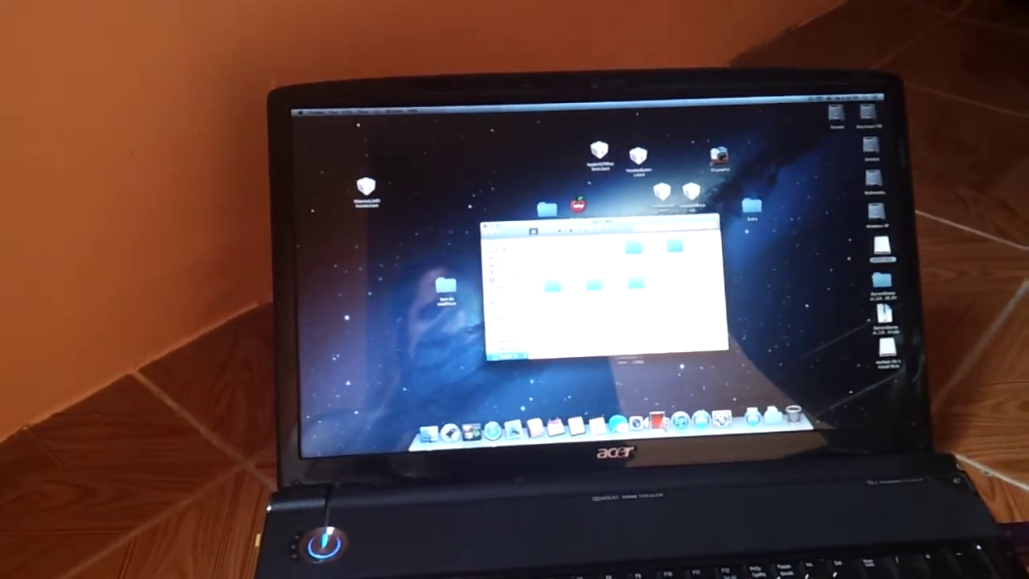
double_click(632, 282)
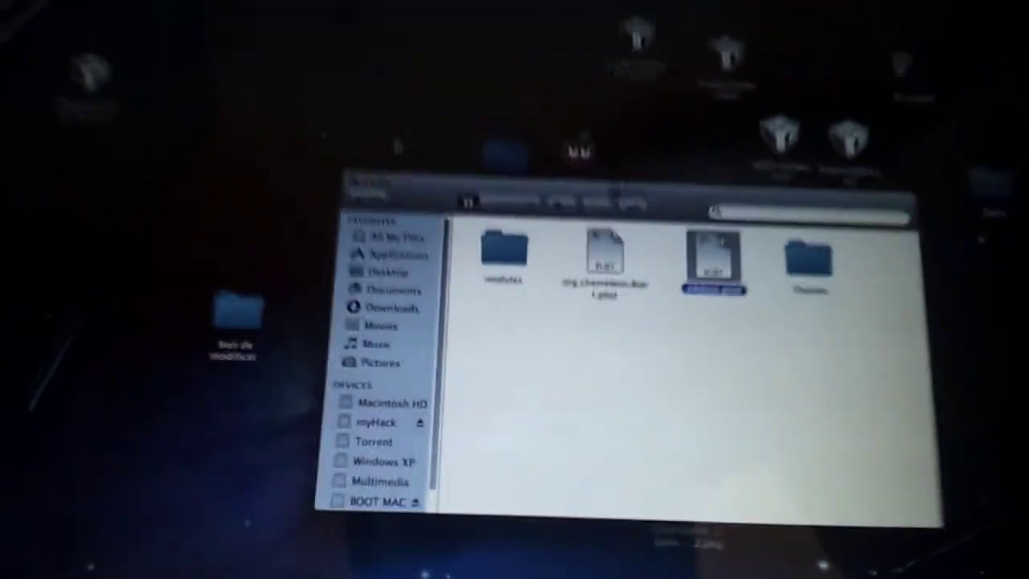
key(super+w)
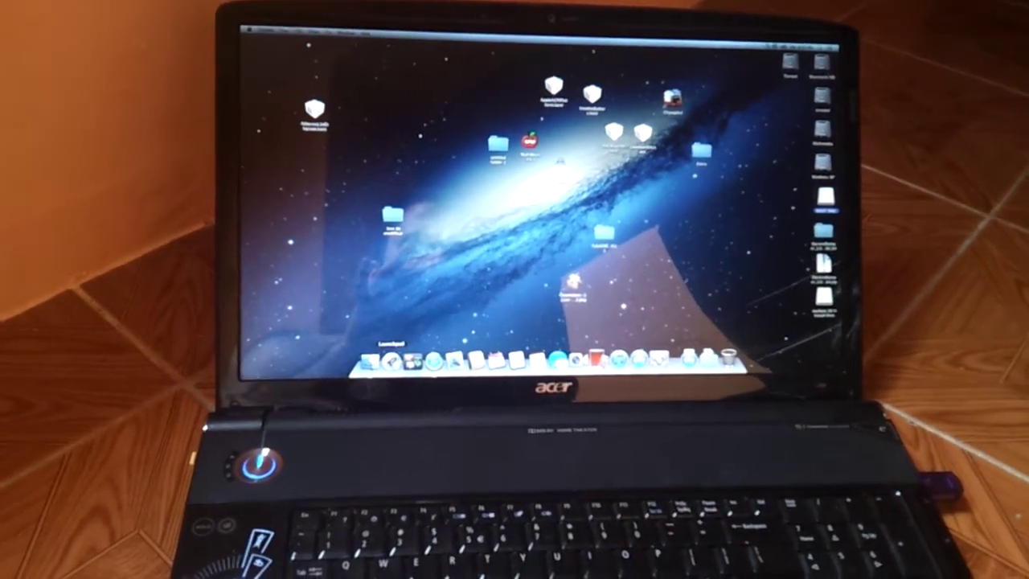
Step: Peek at Launchpad's Other utilities folder, then bring up the Dashboard widgets
click(391, 359)
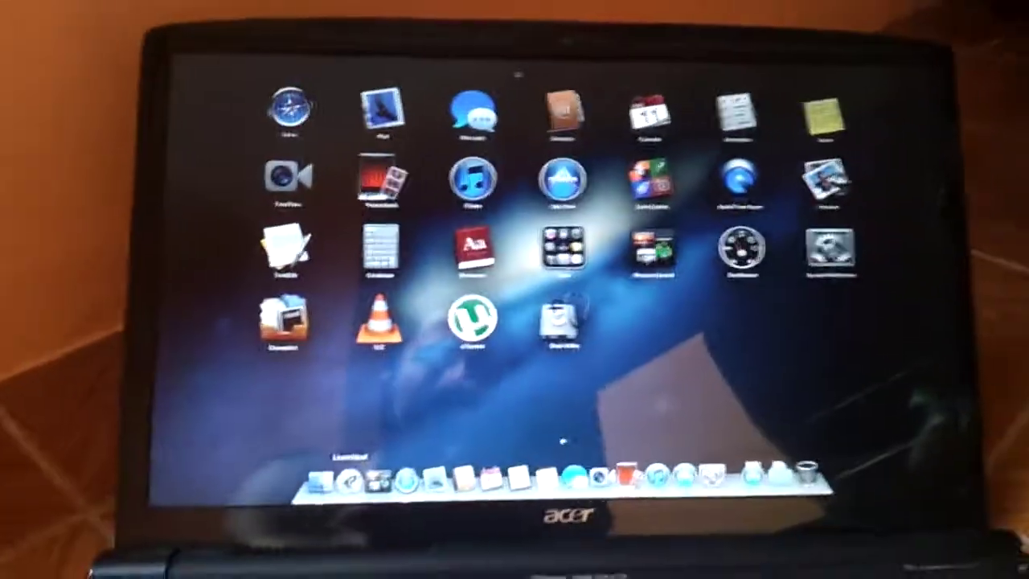
click(349, 480)
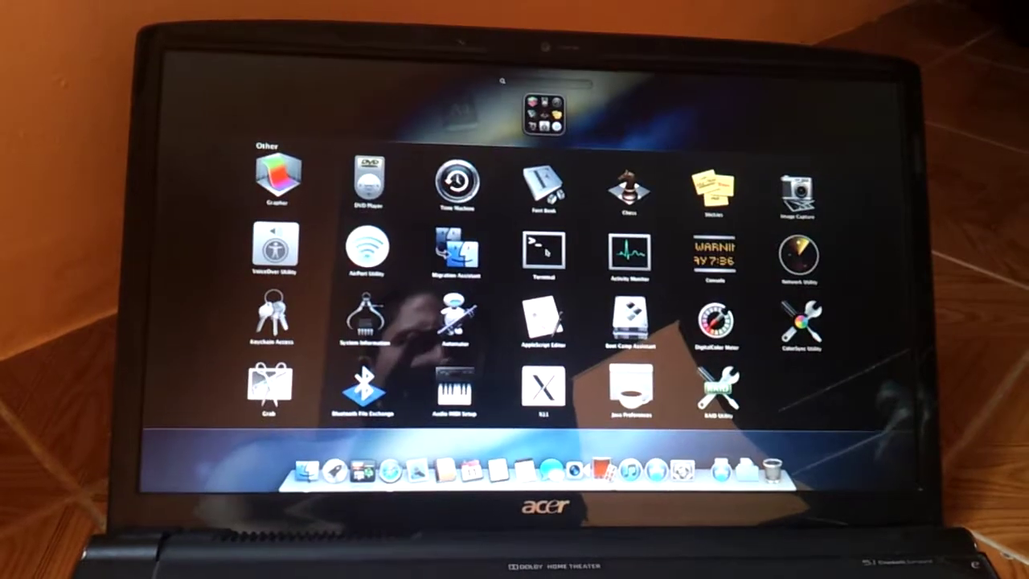
key(Escape)
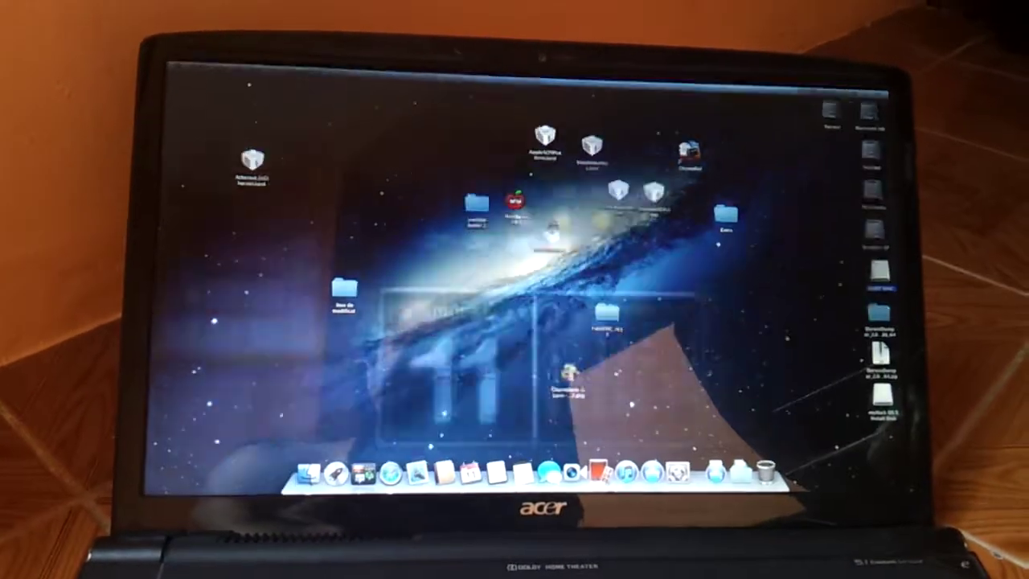
key(F12)
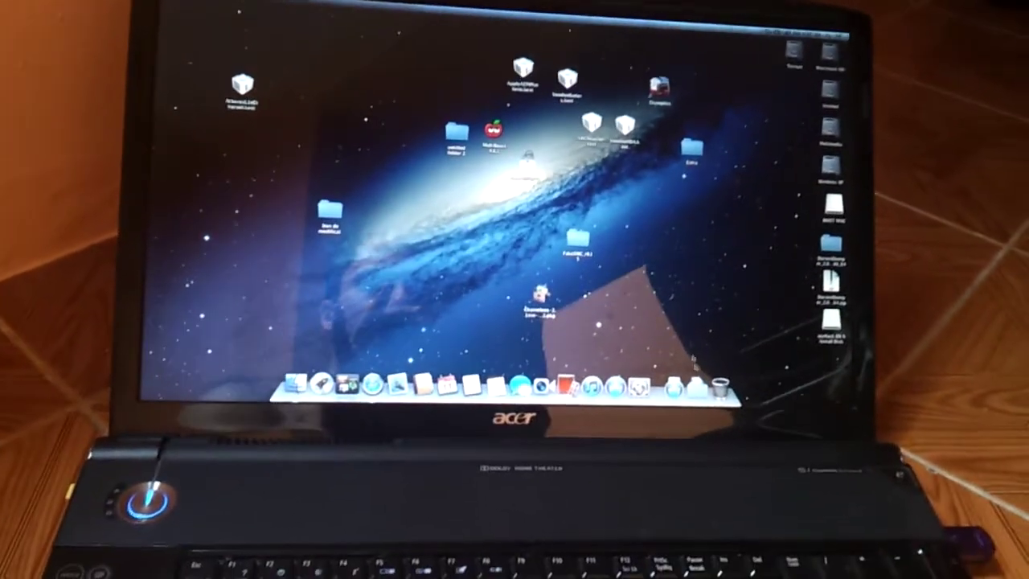
Step: Launch CPU-X from the Downloads stack, then dismiss the Launchpad app grid
click(698, 388)
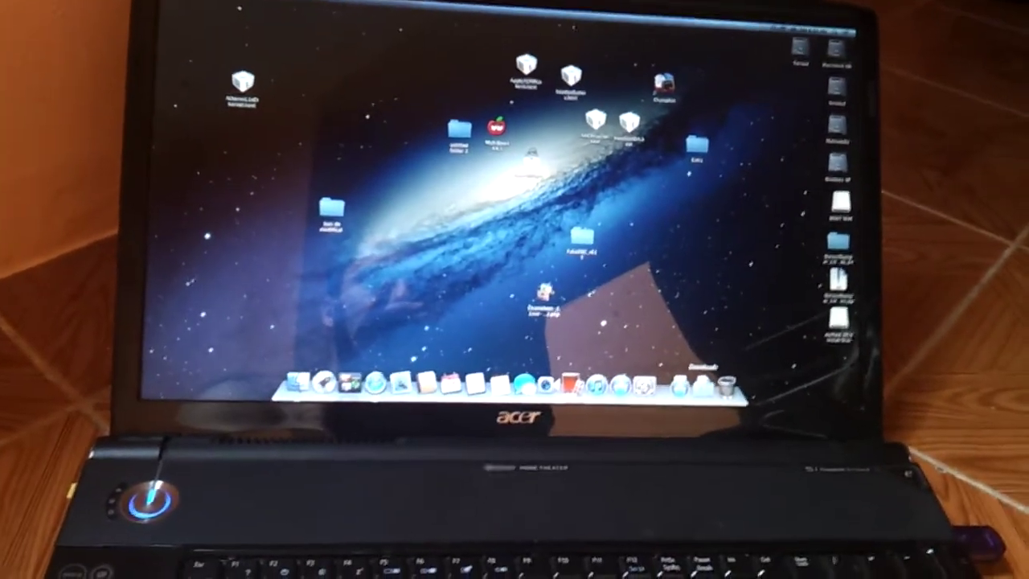
click(679, 344)
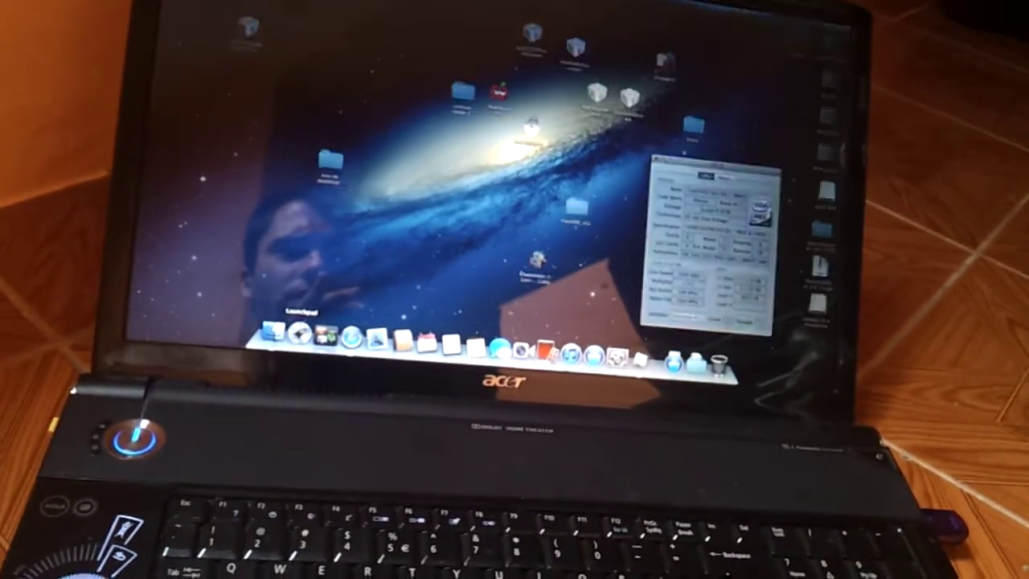
click(271, 334)
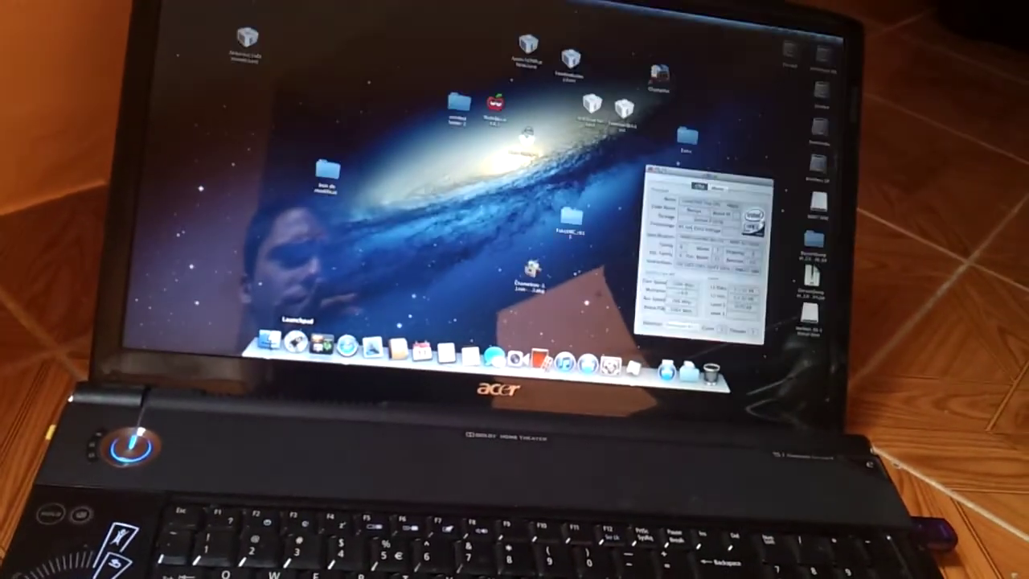
click(272, 342)
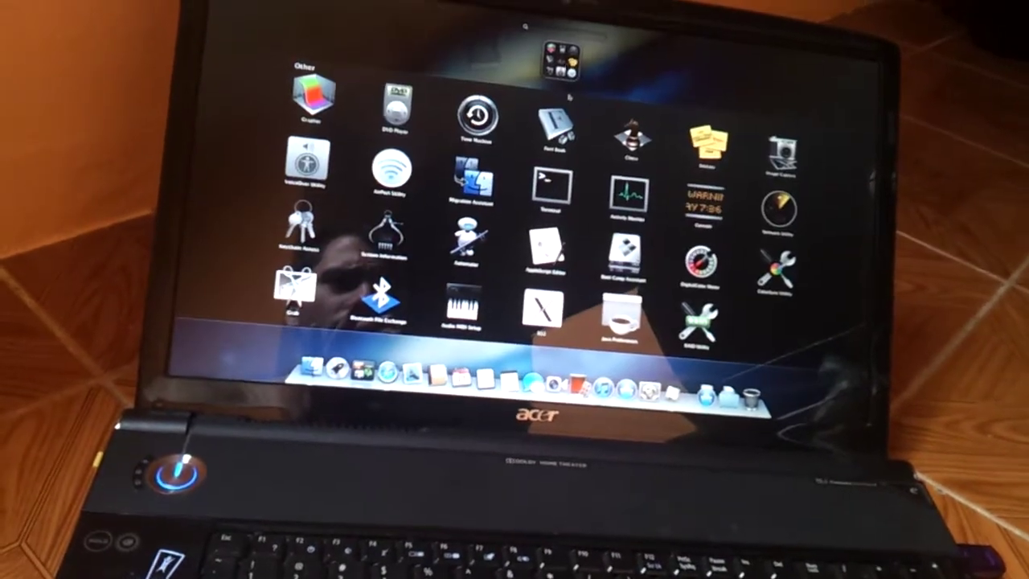
click(577, 249)
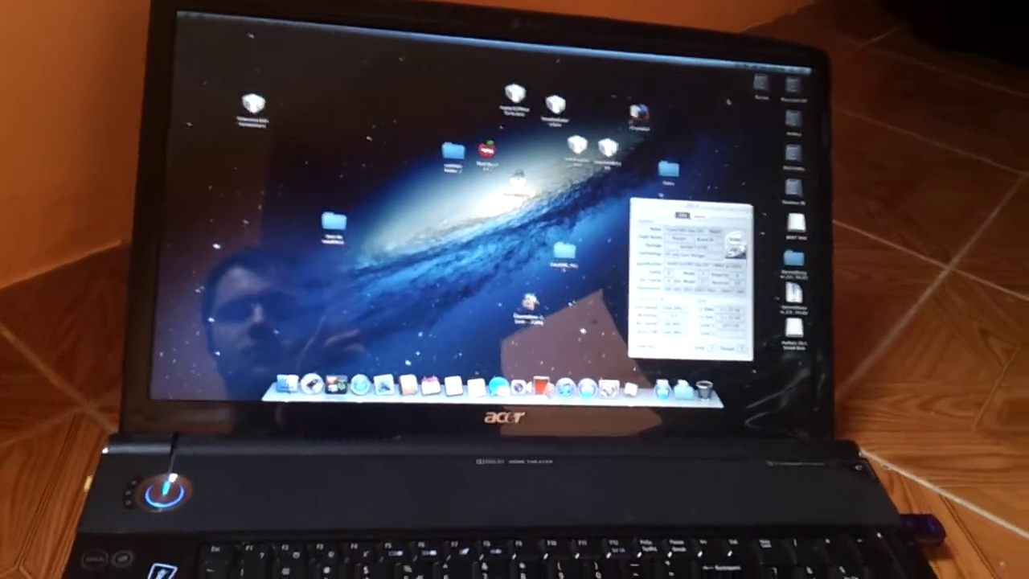
Step: Toggle Dashboard and Launchpad on and off, then launch Safari from the Dock
key(F12)
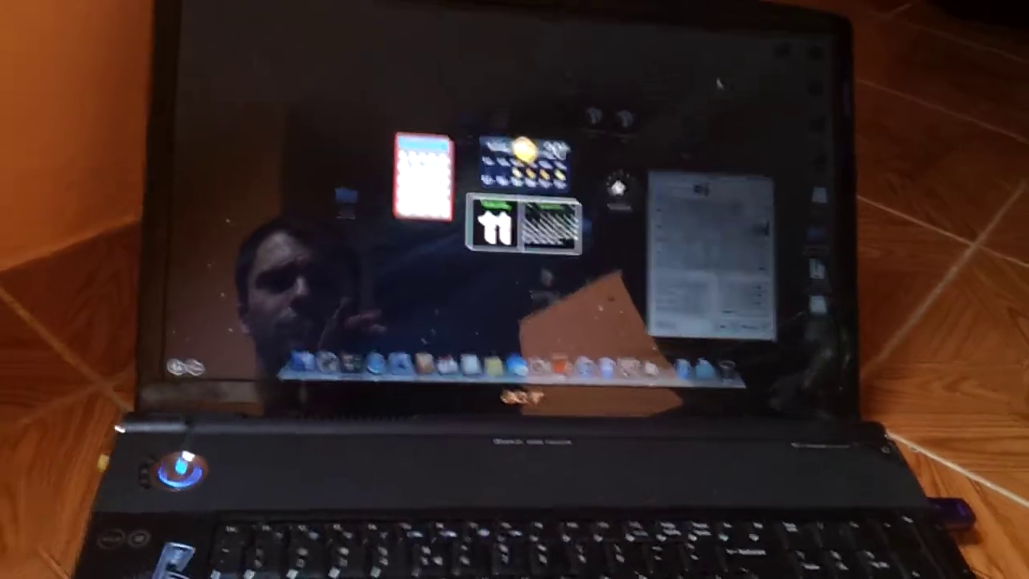
key(F12)
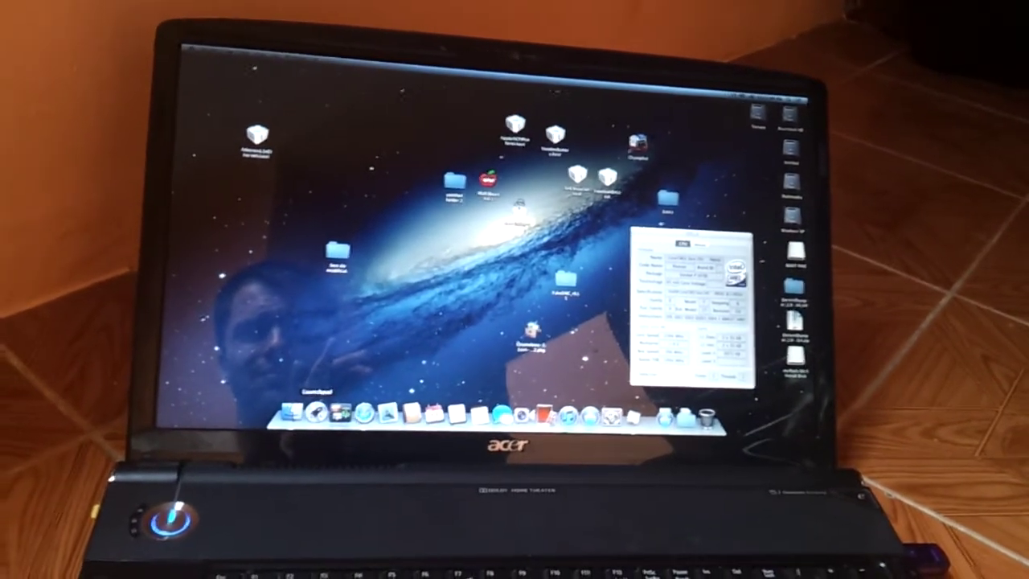
click(316, 414)
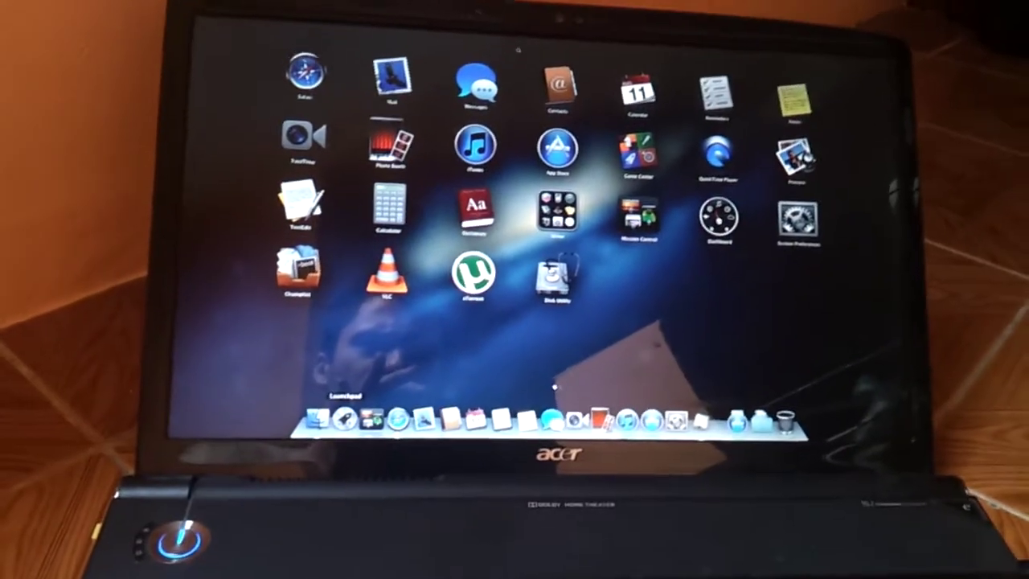
key(Escape)
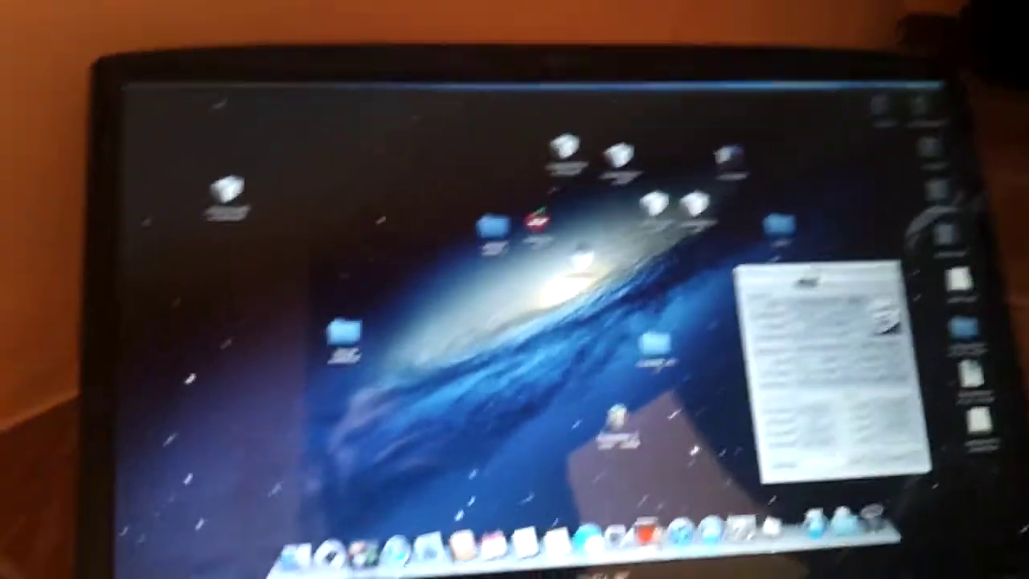
key(F12)
key(F12)
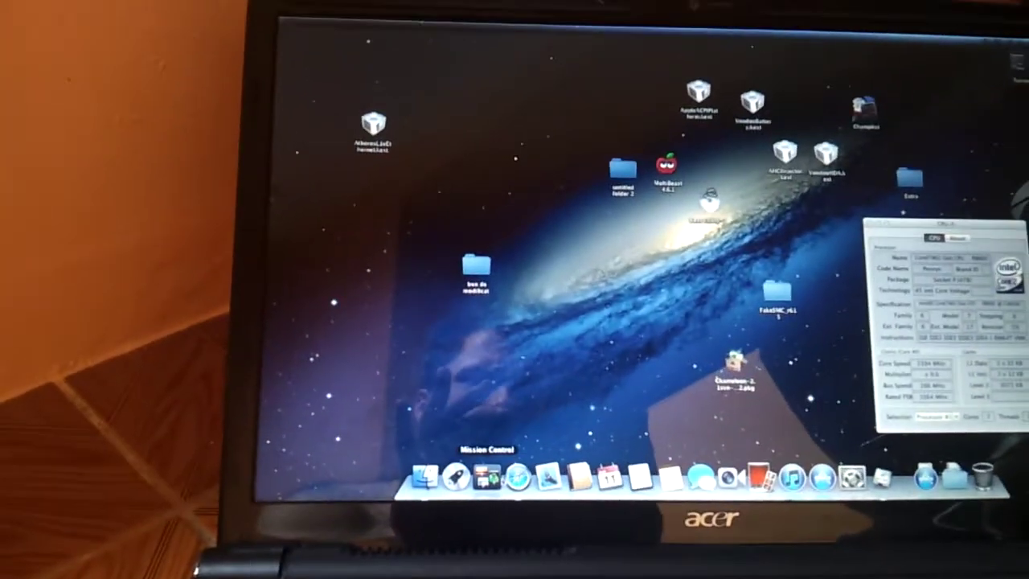
click(517, 478)
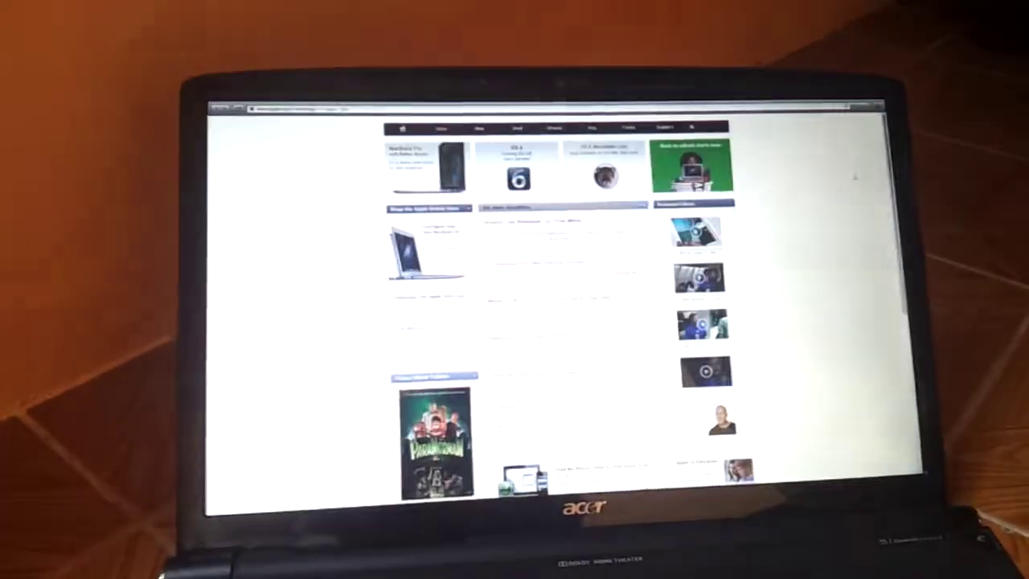
Step: Dismiss Dashboard, take Safari's Apple page out of full screen and close it, then show Launchpad
key(F12)
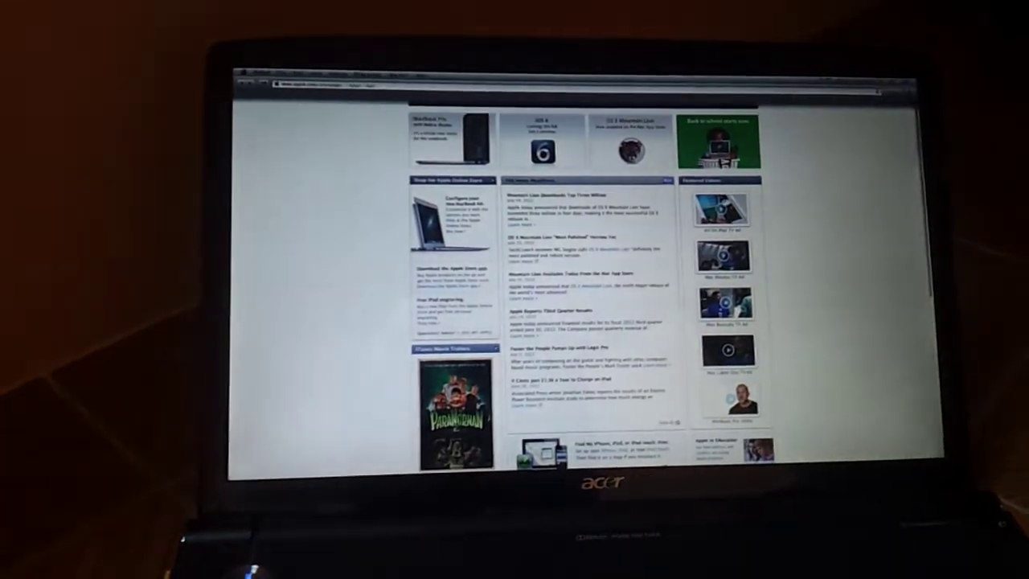
key(F11)
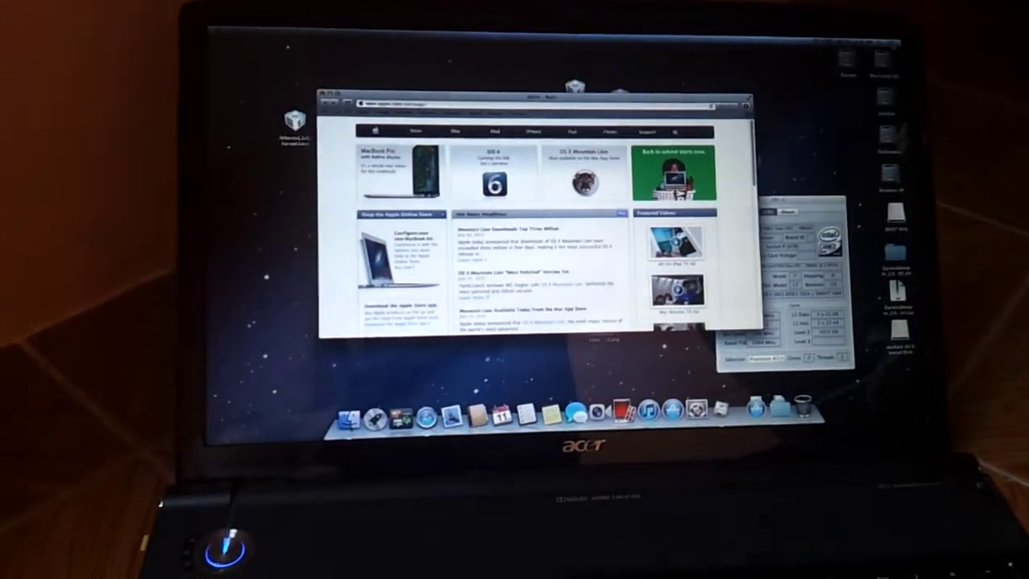
key(F11)
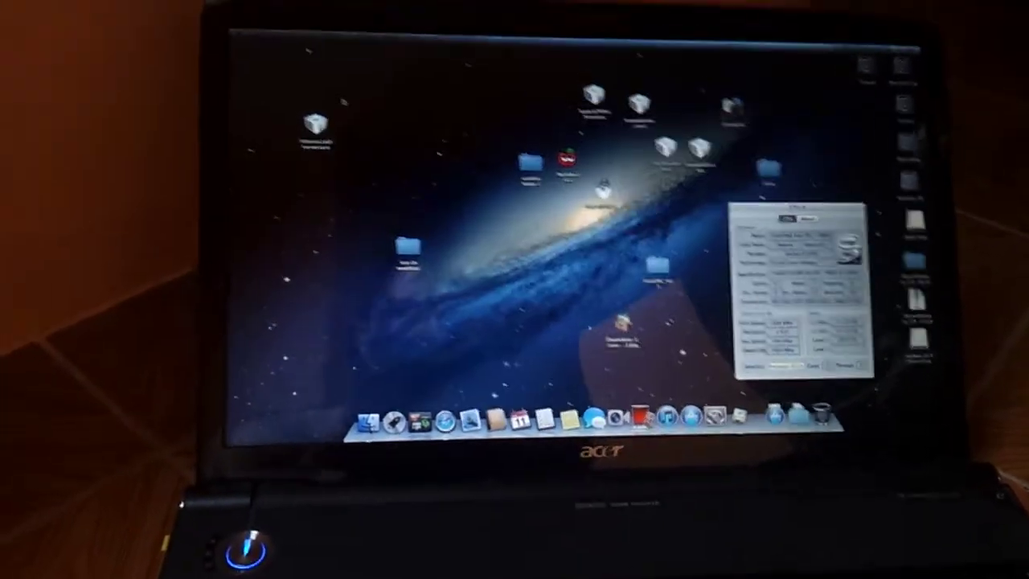
key(F4)
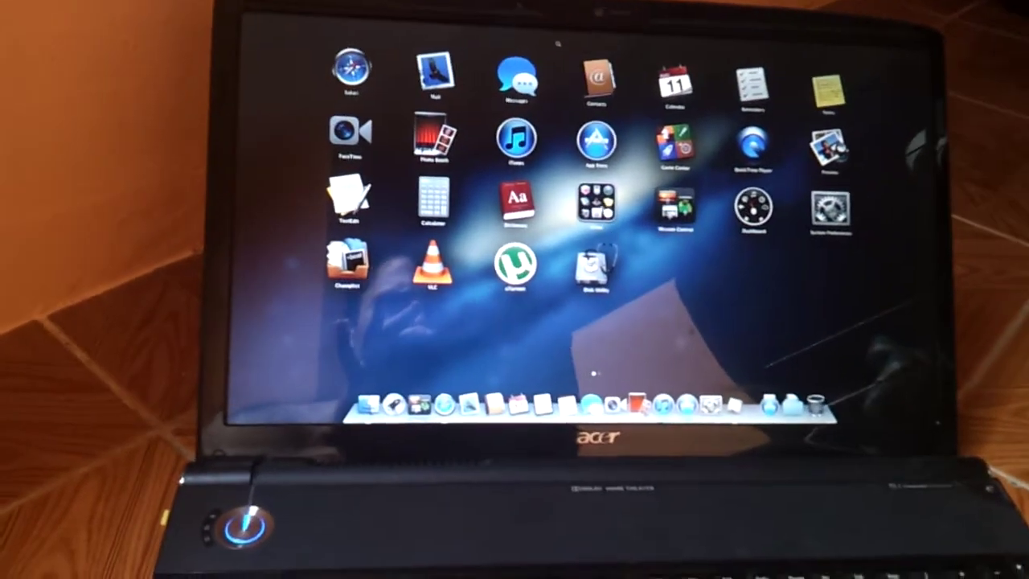
Step: Open and close Launchpad's Other folder, then show CPU-X's window in Mission Control
click(596, 201)
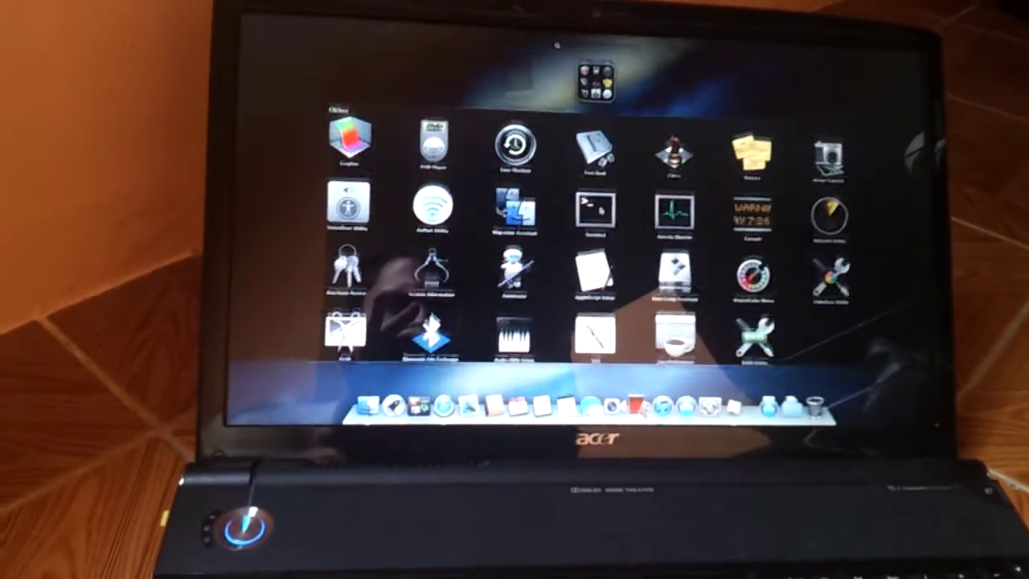
key(Escape)
key(Escape)
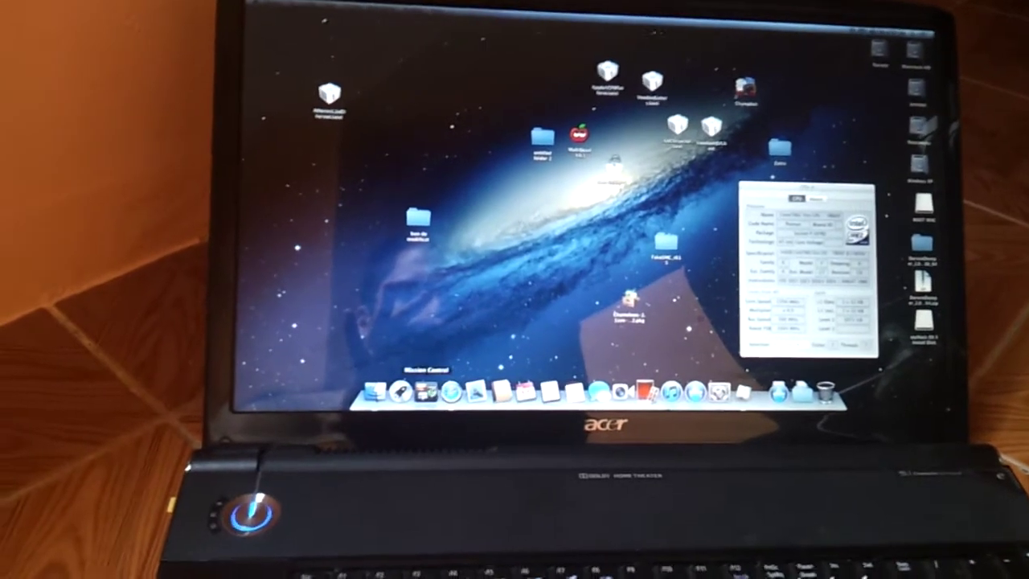
key(F3)
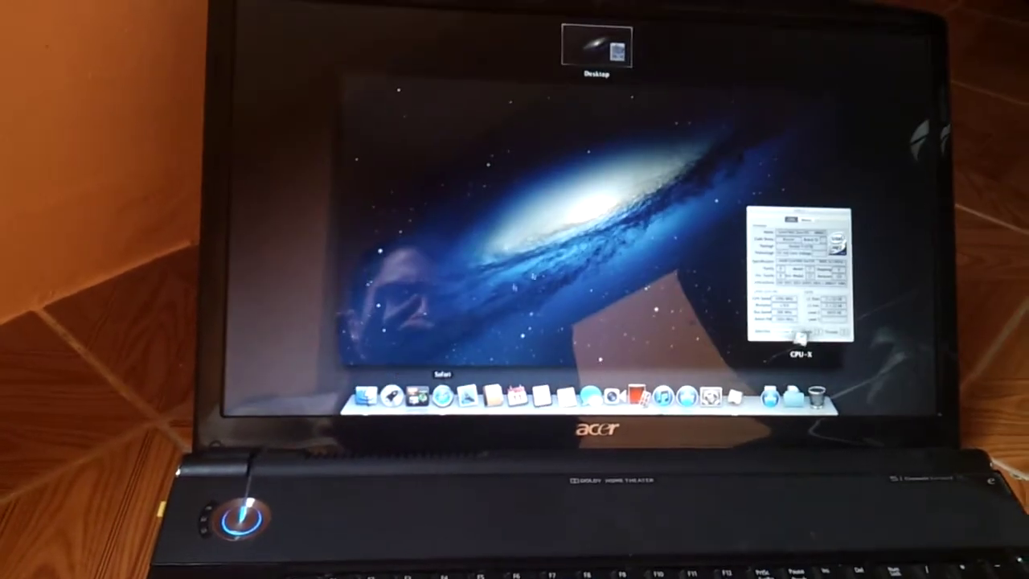